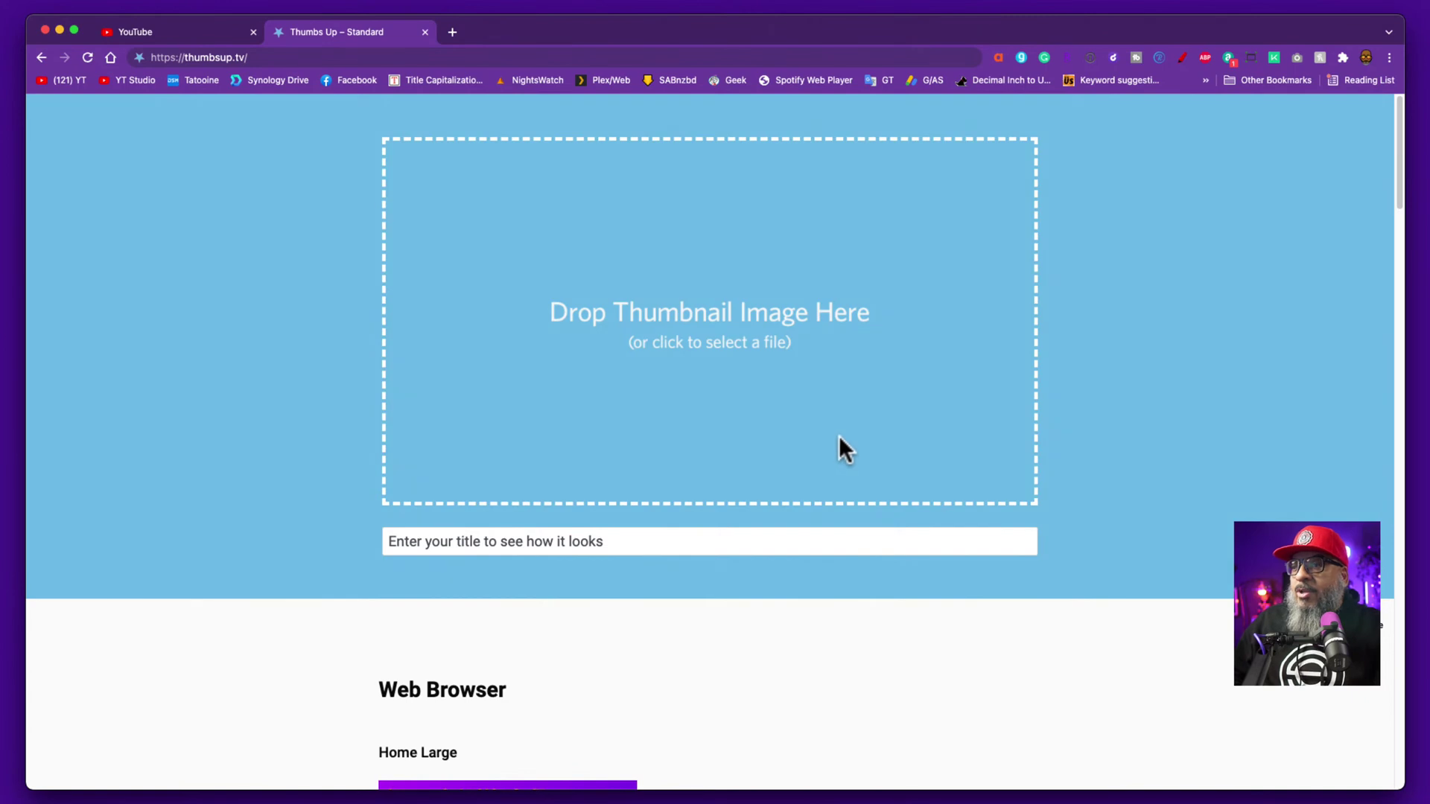
scroll(840, 438, "down", 8)
scroll(844, 440, "down", 1)
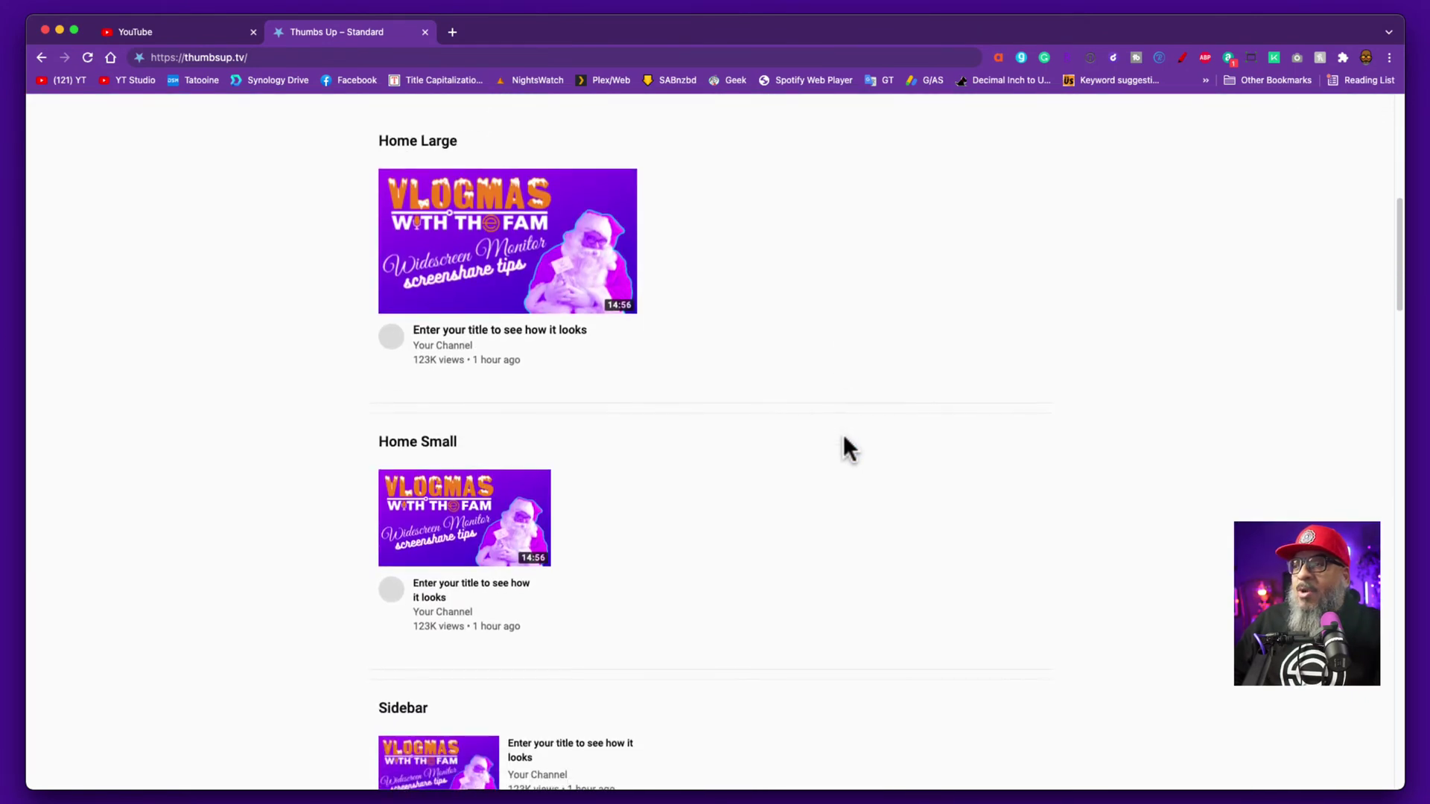
scroll(845, 440, "down", 2)
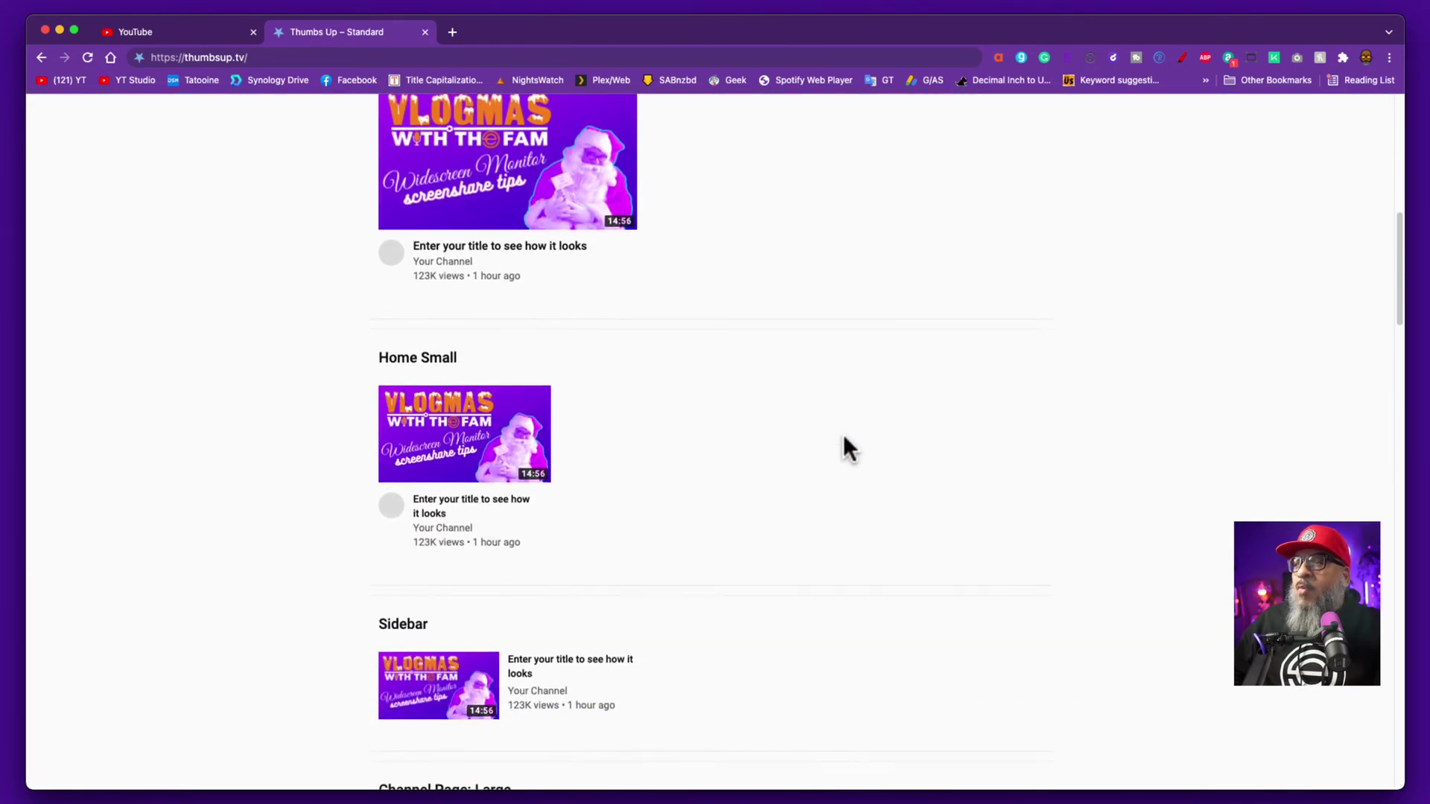
scroll(844, 435, "down", 1)
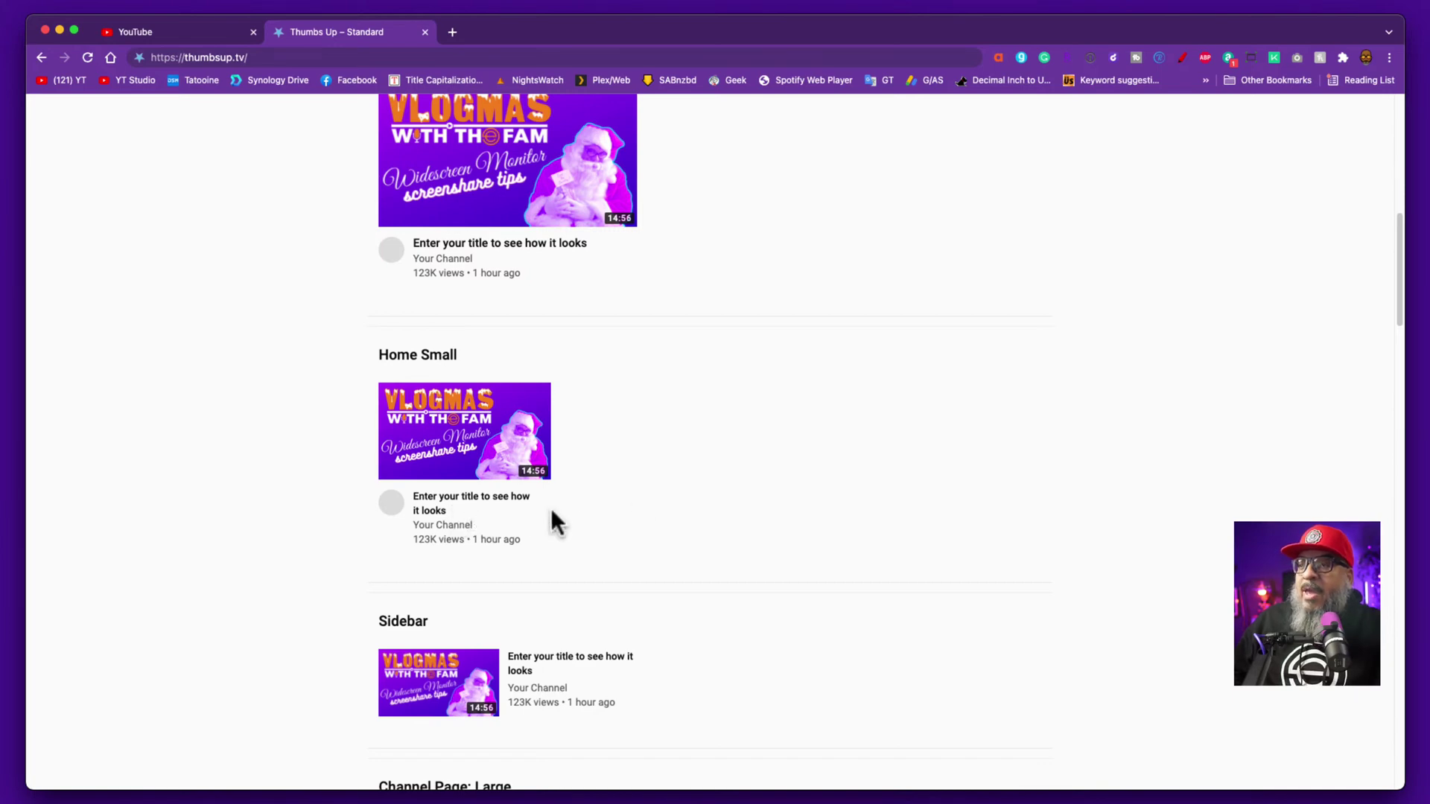
scroll(799, 555, "down", 6)
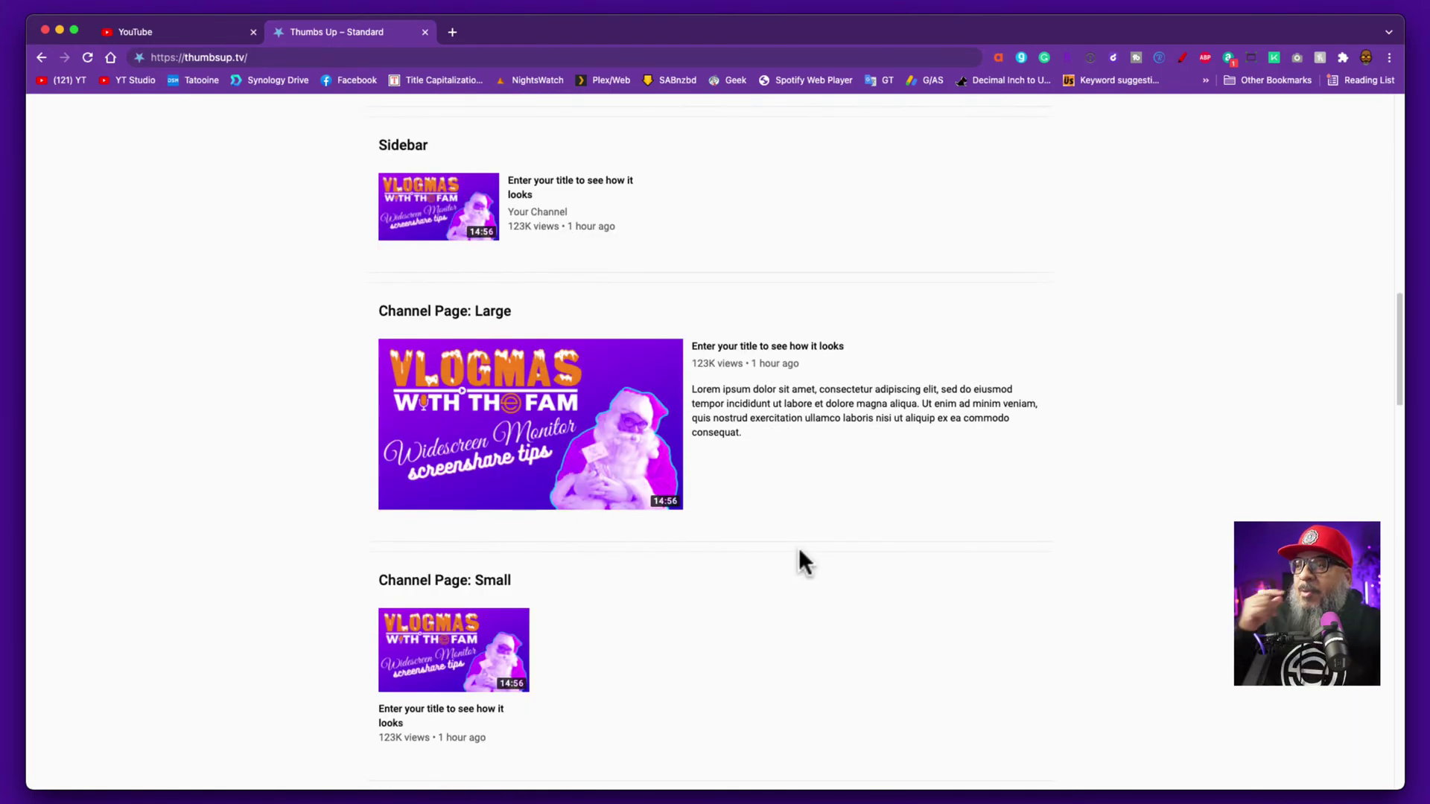
scroll(808, 524, "down", 3)
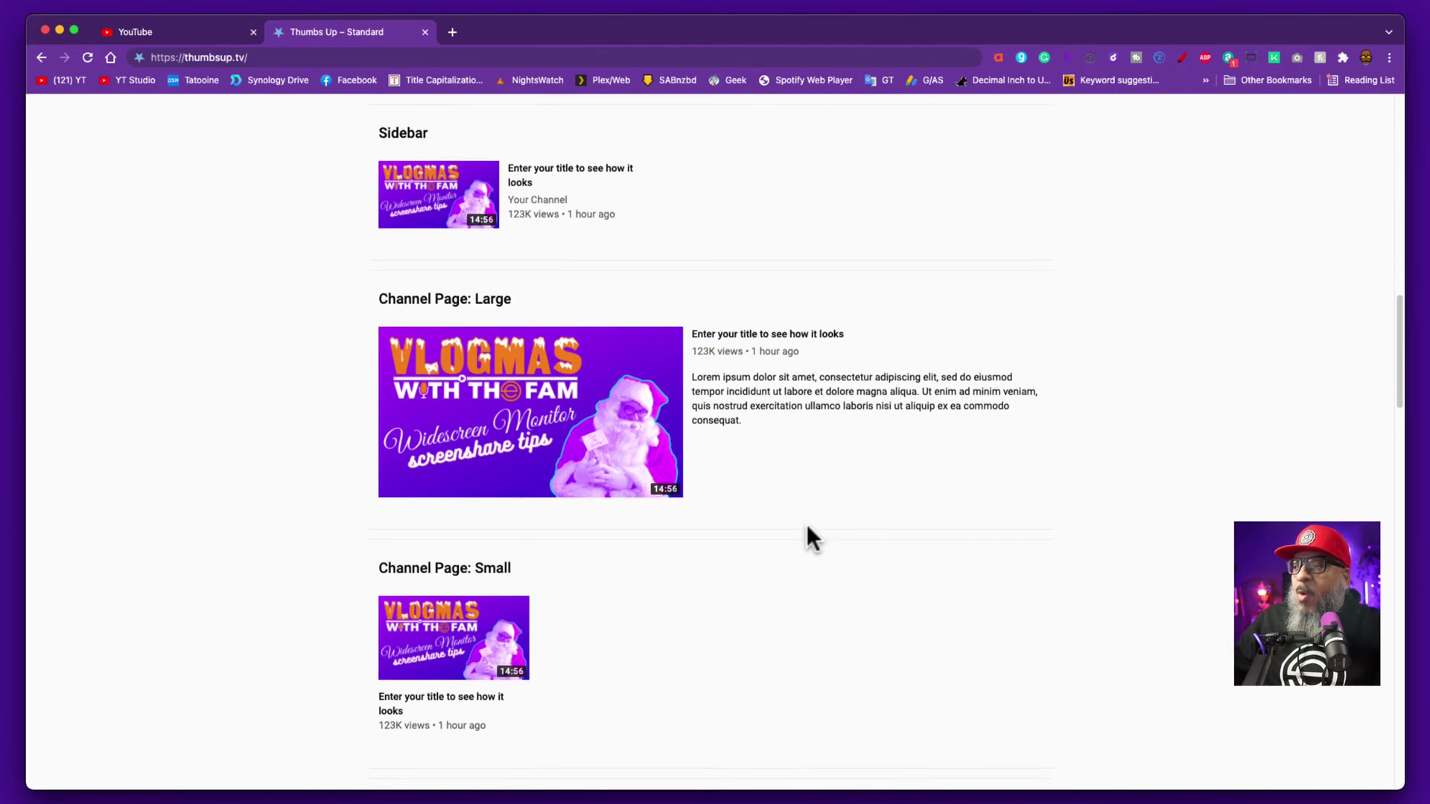
scroll(812, 526, "down", 3)
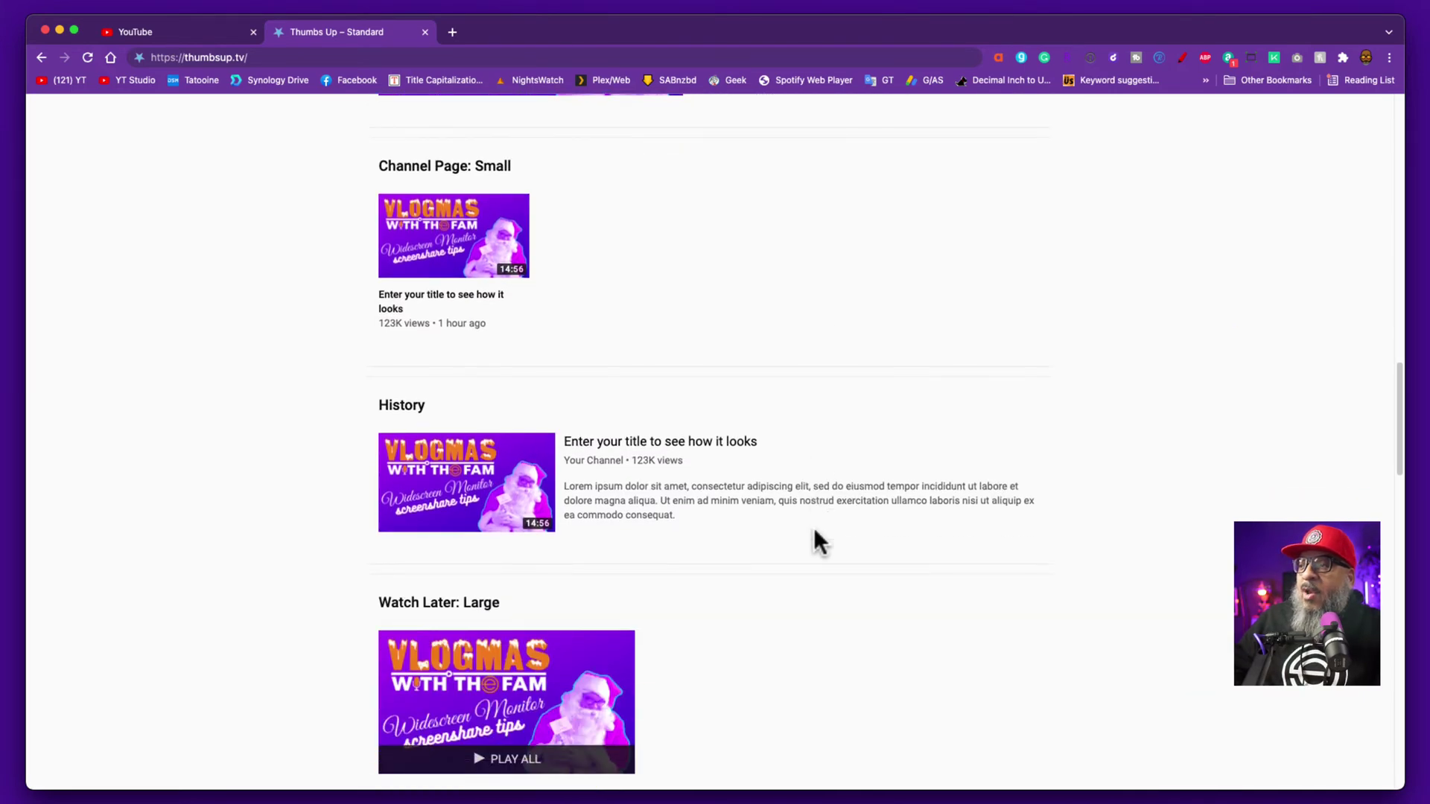
scroll(814, 528, "down", 3)
scroll(815, 529, "down", 6)
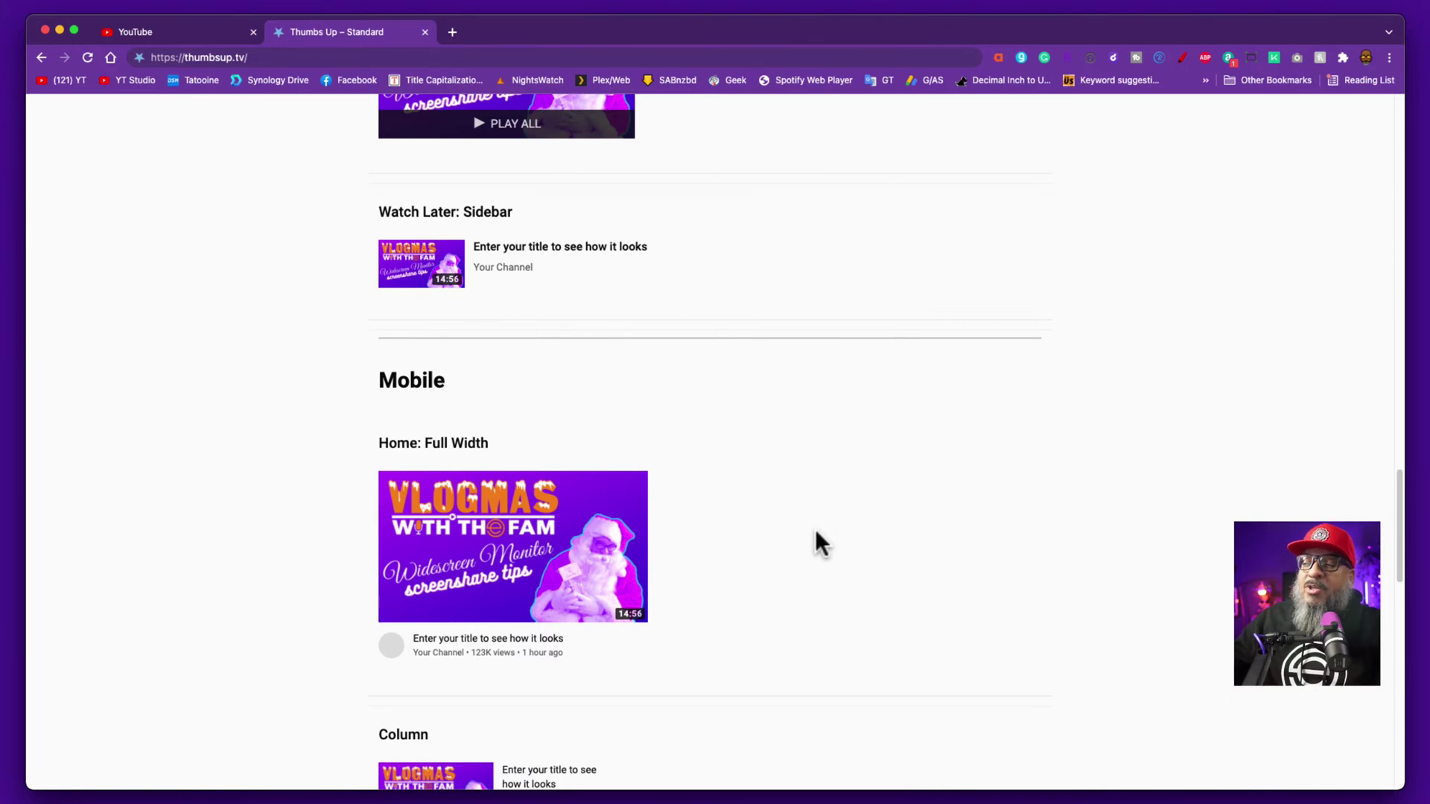
scroll(819, 537, "down", 4)
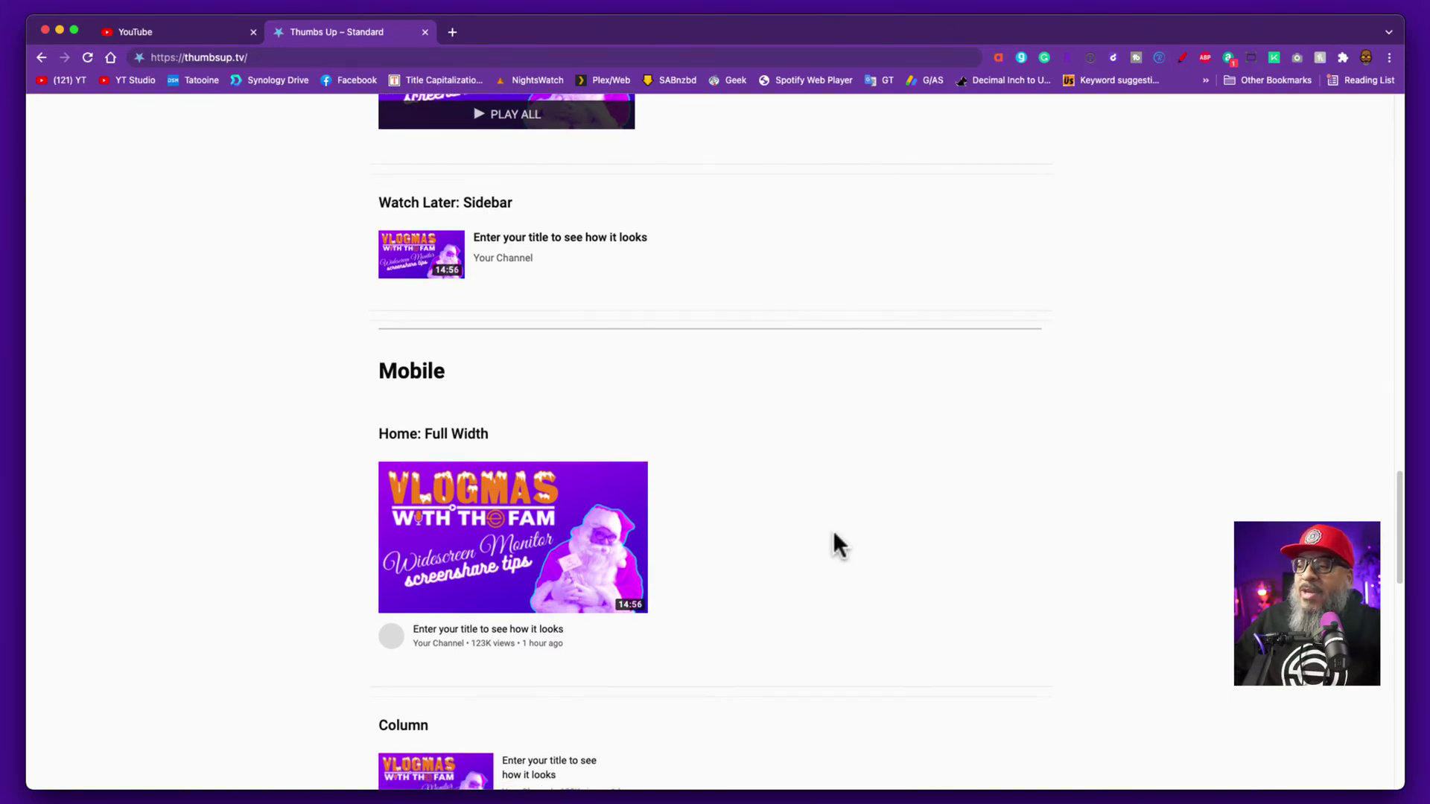
scroll(858, 528, "down", 15)
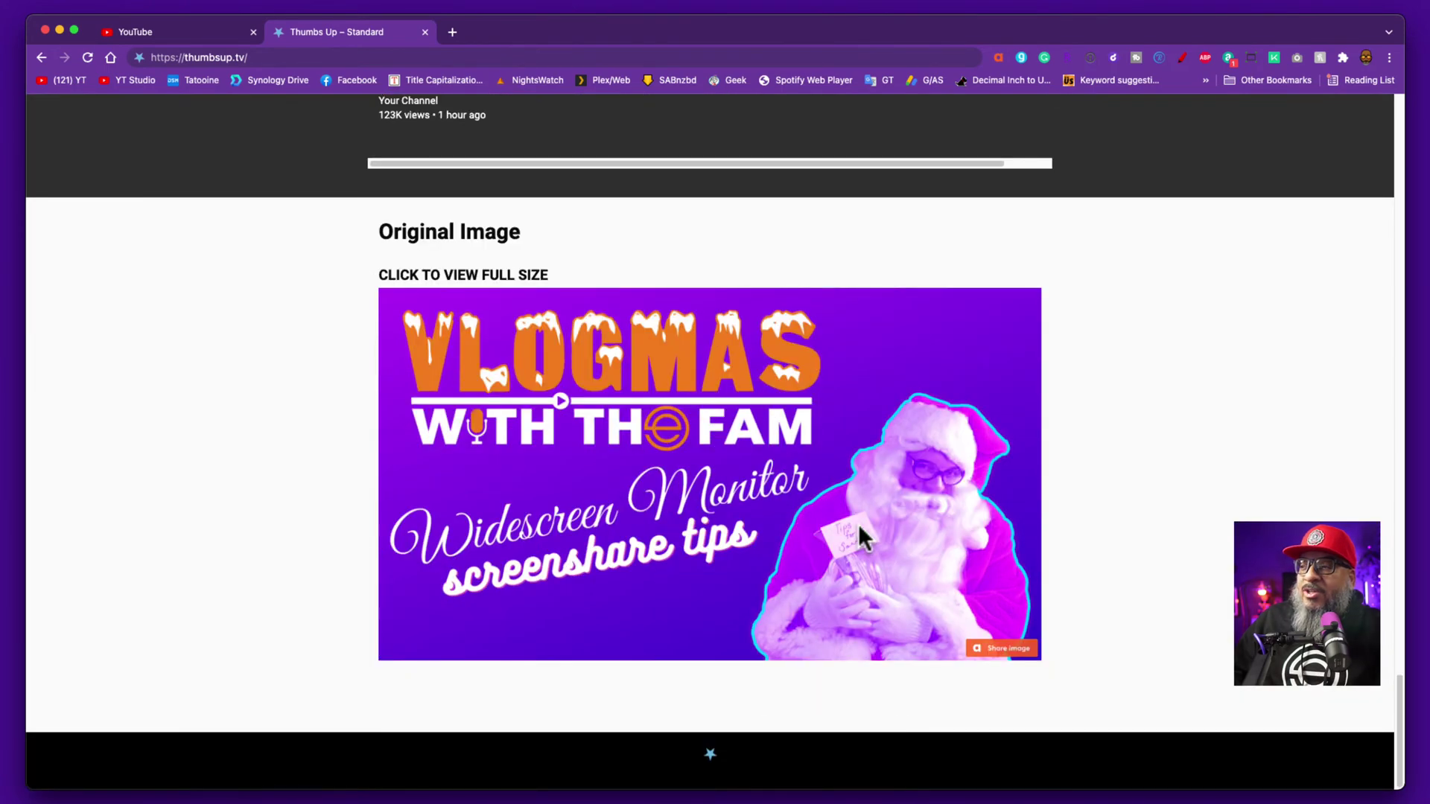
scroll(858, 524, "up", 20)
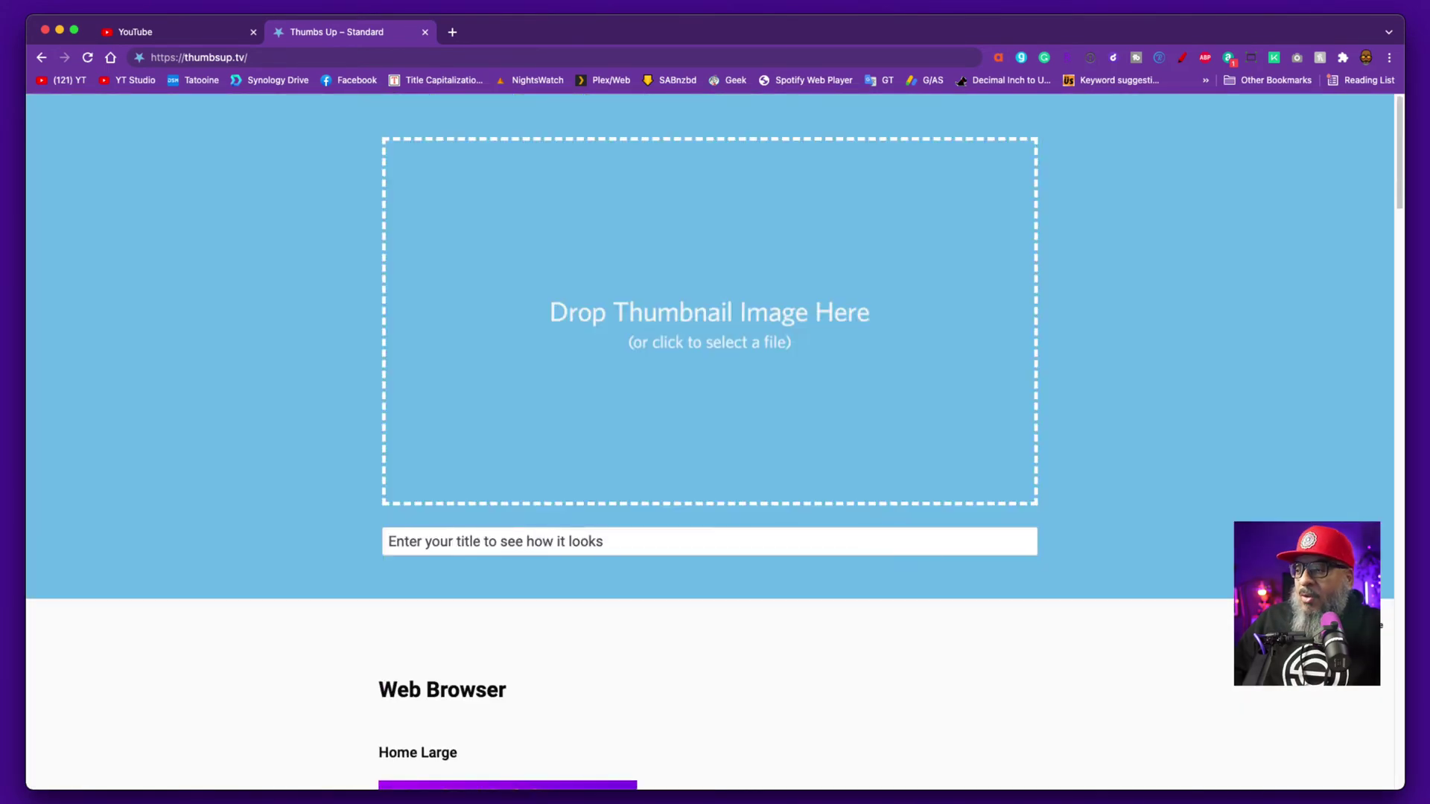
Drop in the Podcaster Playbook image and review every preview through to the Original Image.
left_click_drag(1000, 793, 892, 440)
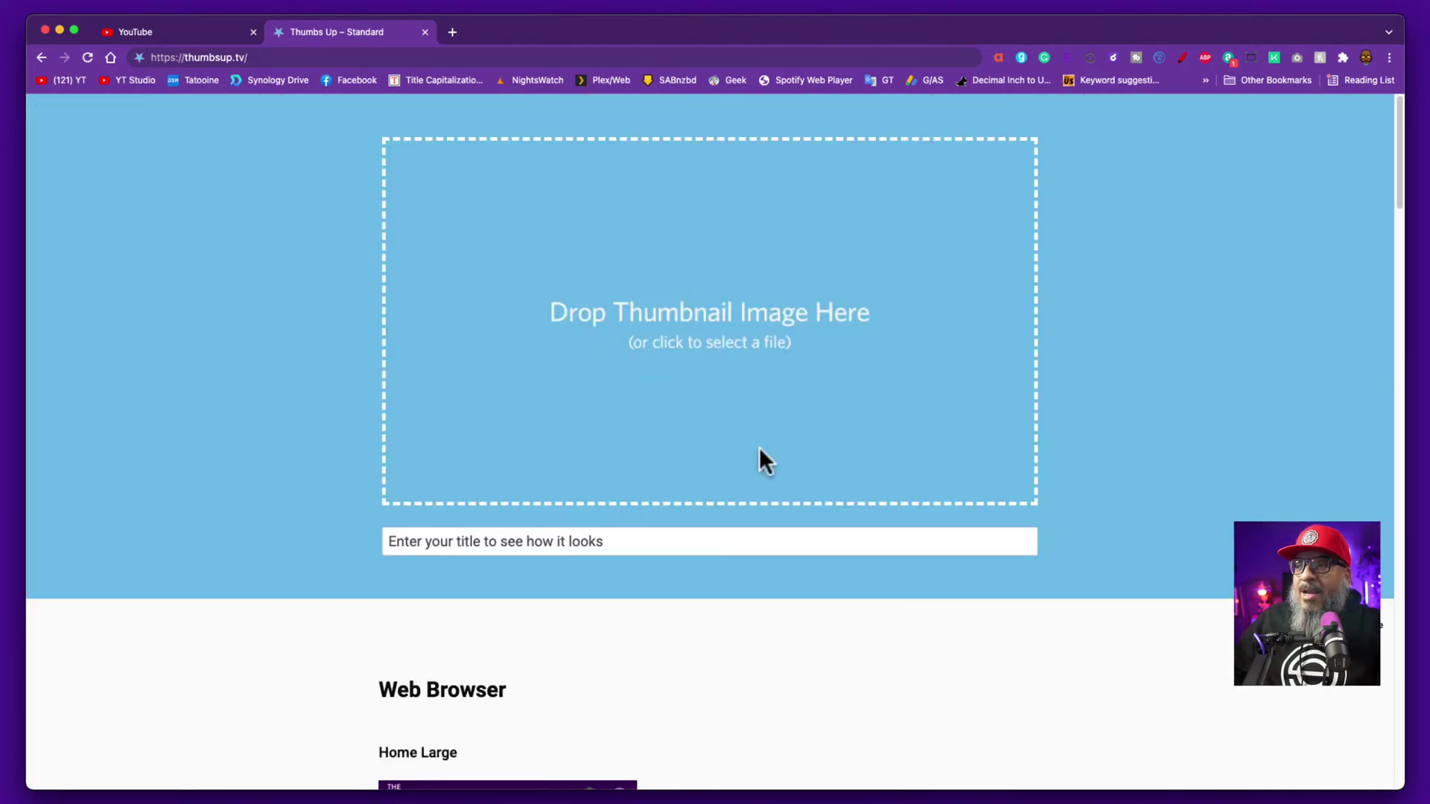
scroll(822, 718, "down", 3)
scroll(821, 703, "down", 5)
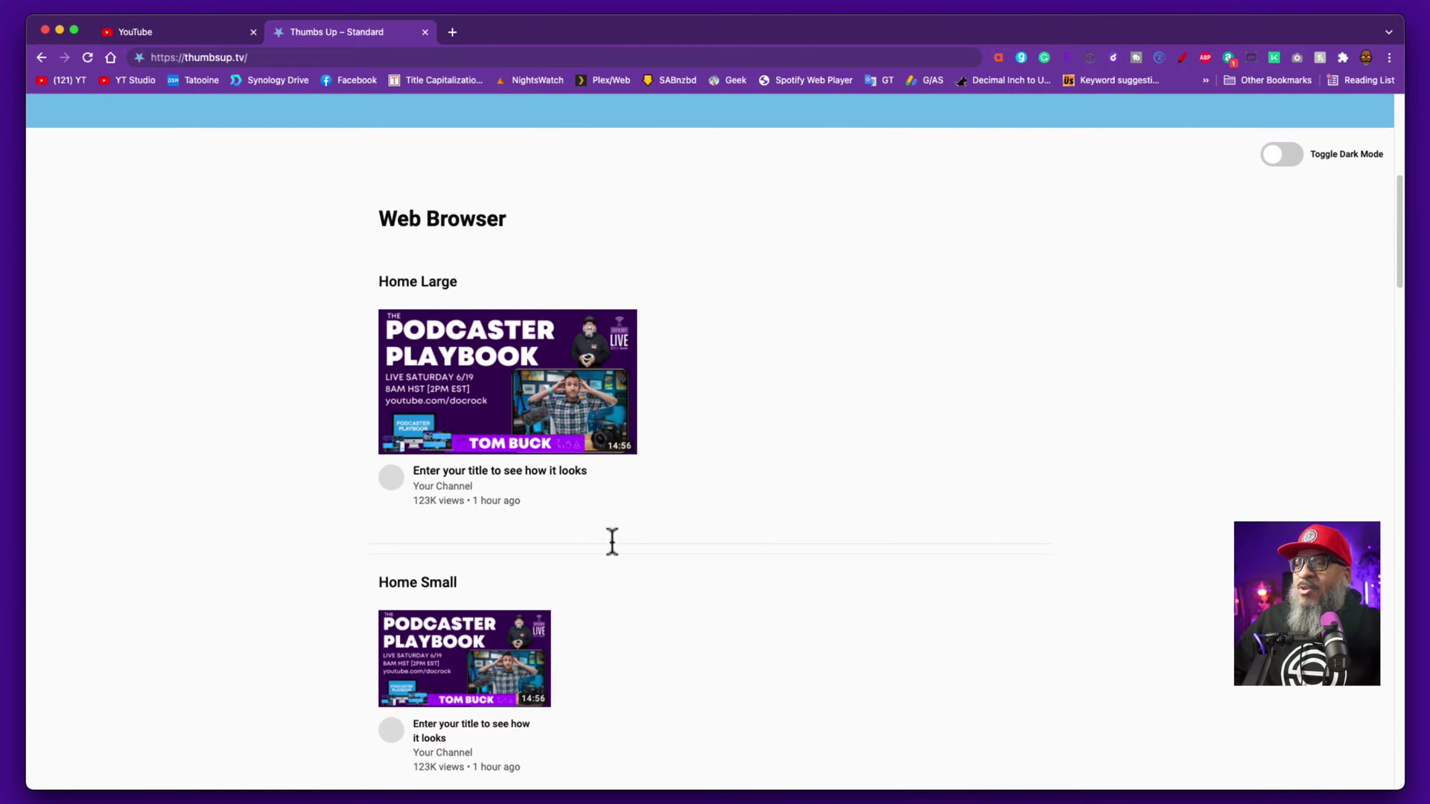
scroll(615, 537, "down", 5)
scroll(619, 536, "down", 2)
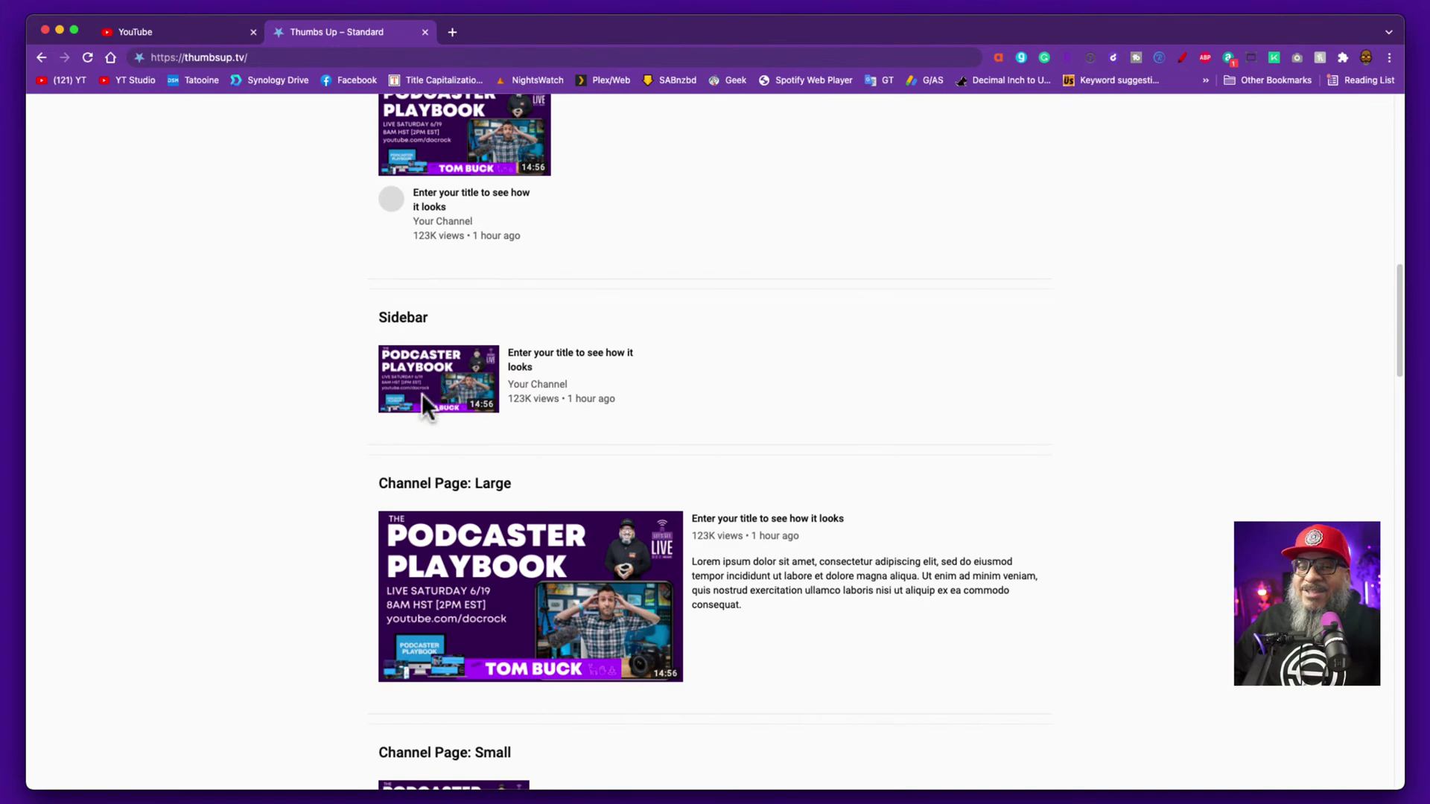
scroll(675, 444, "down", 3)
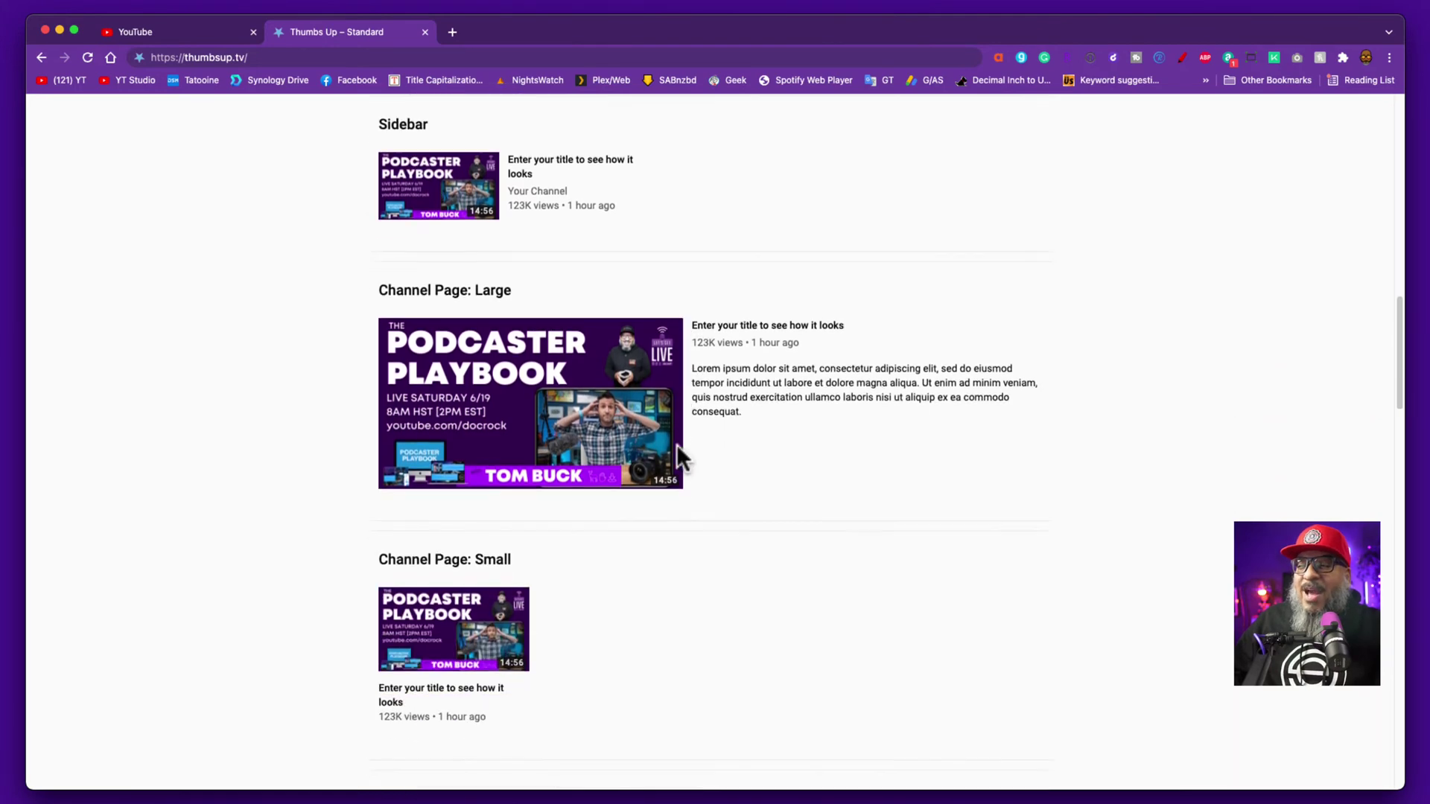
scroll(677, 443, "down", 6)
scroll(676, 444, "down", 6)
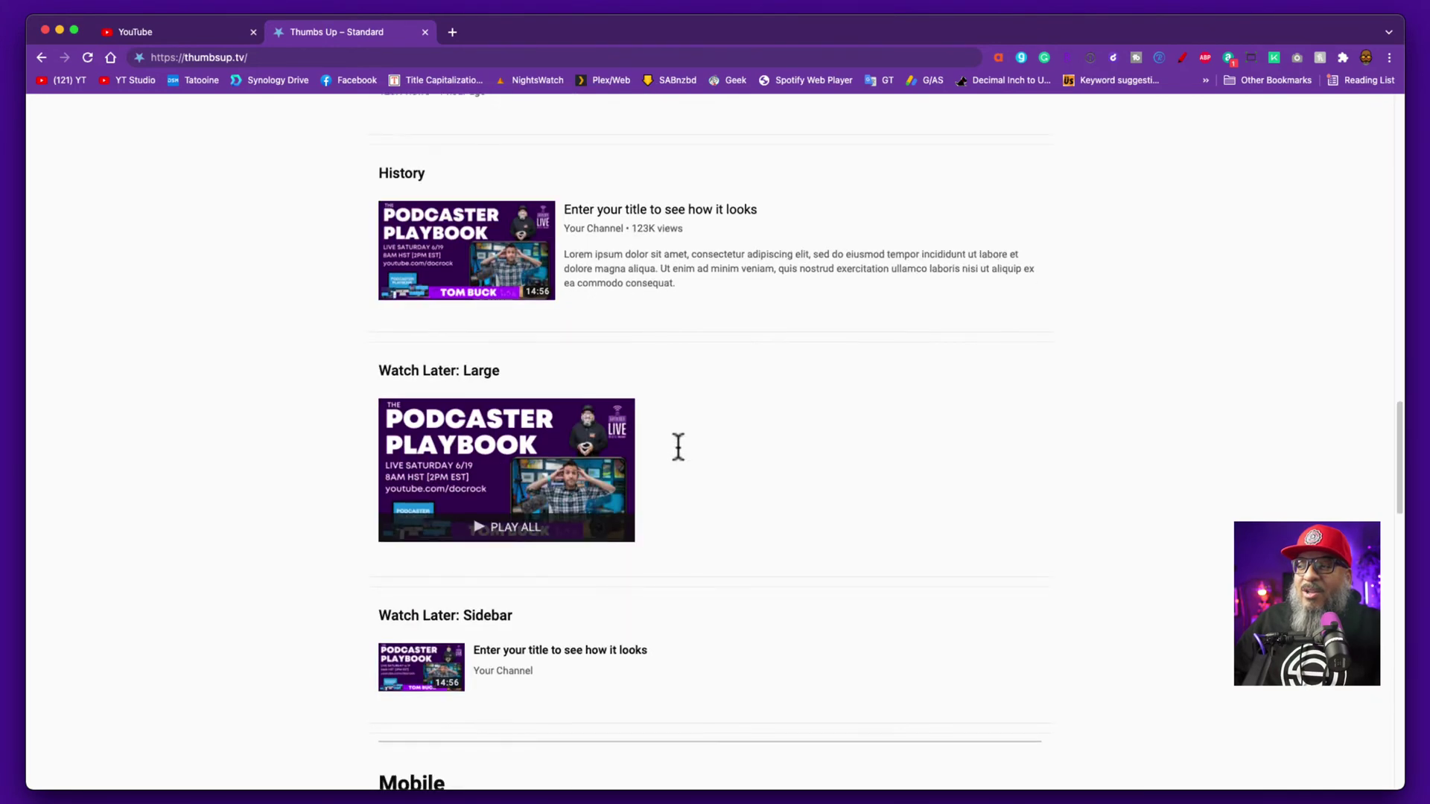
scroll(677, 448, "down", 5)
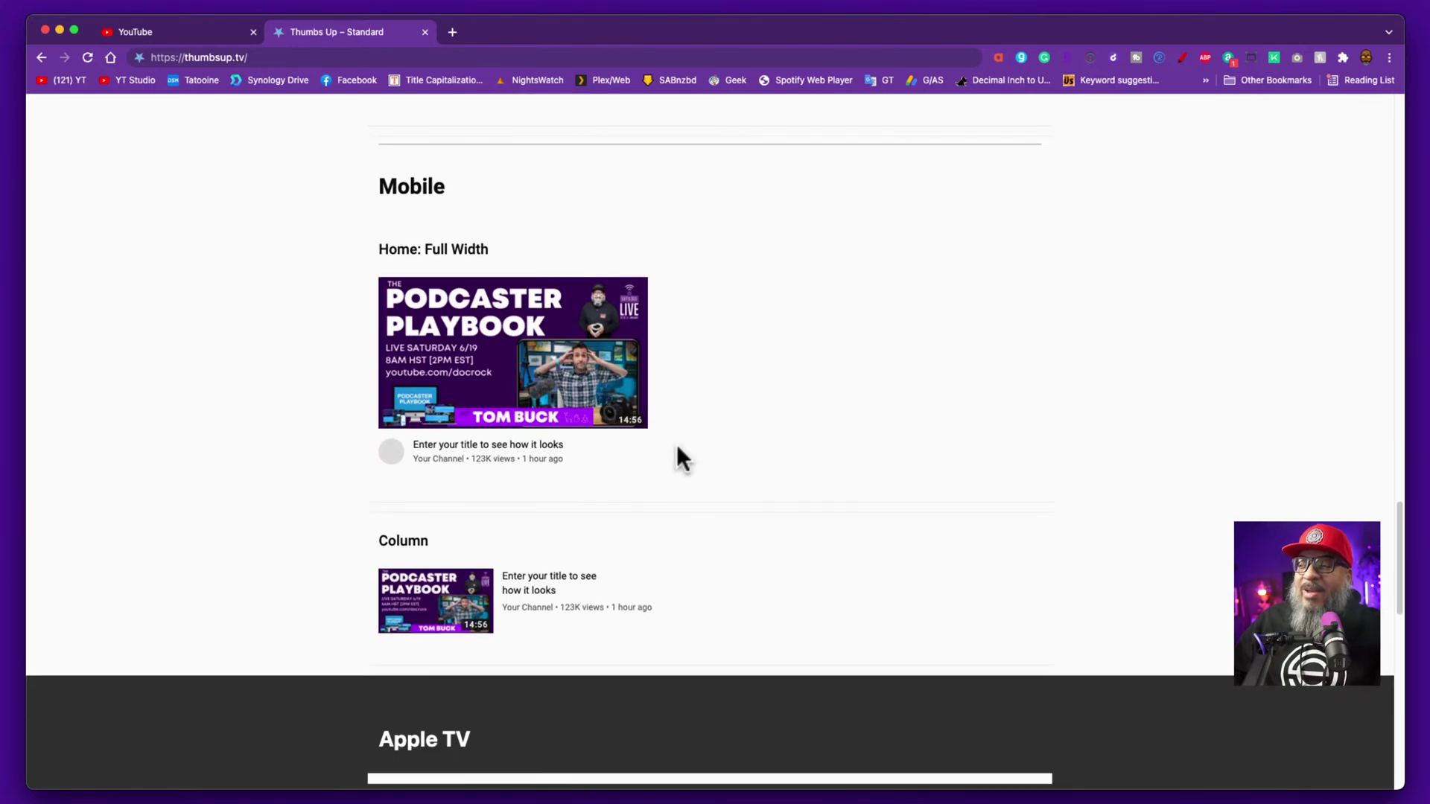
scroll(676, 444, "down", 7)
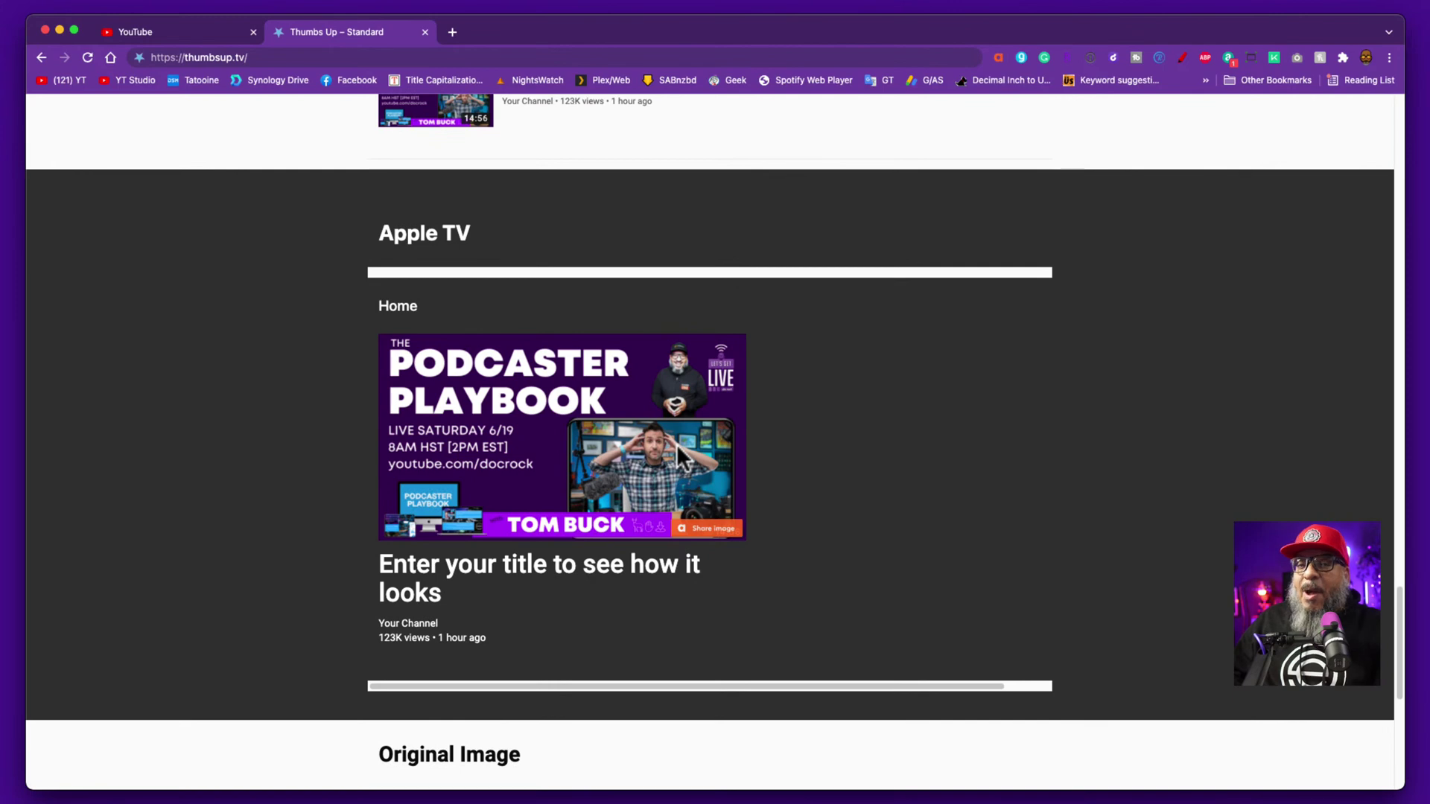
scroll(676, 443, "down", 1)
scroll(676, 444, "down", 5)
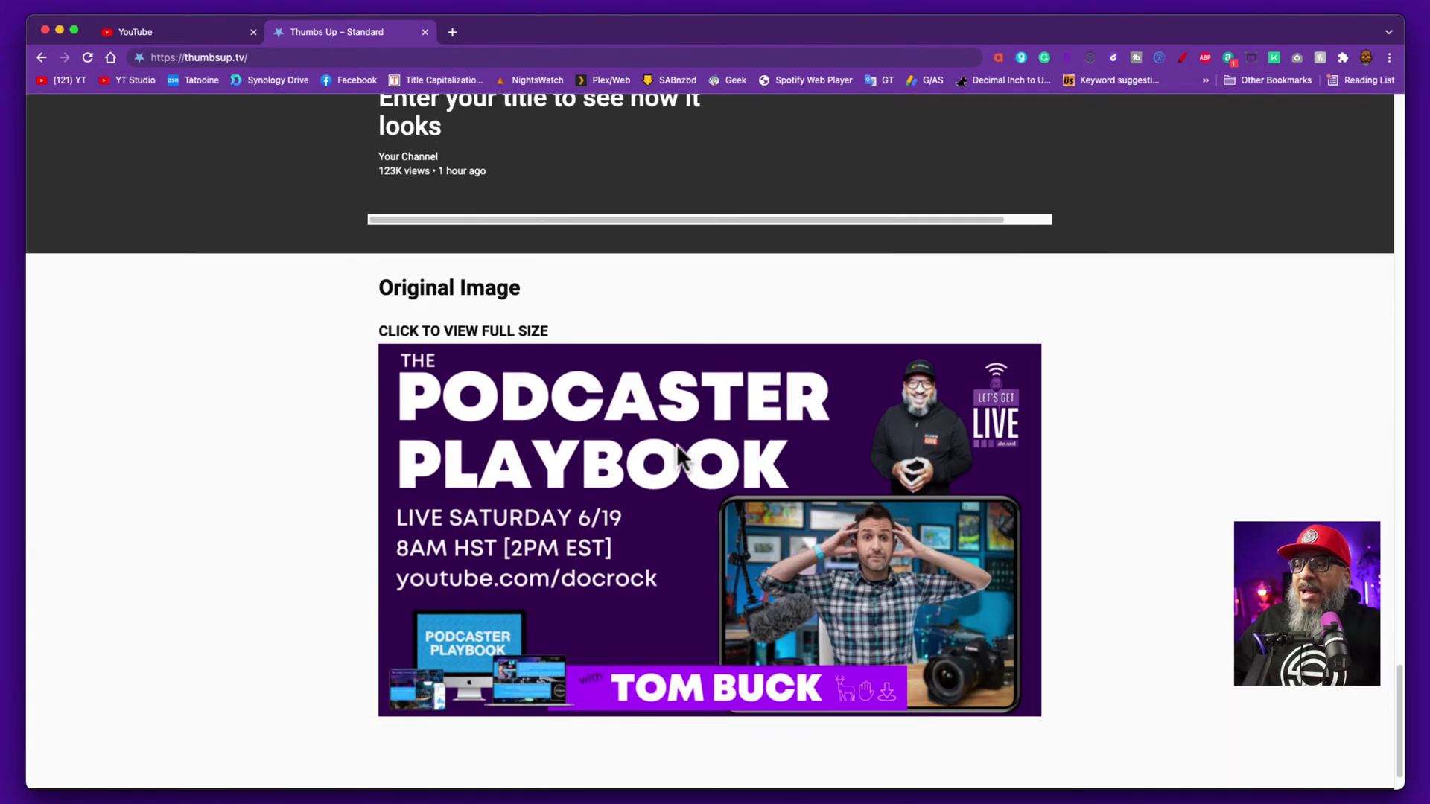
scroll(676, 444, "down", 1)
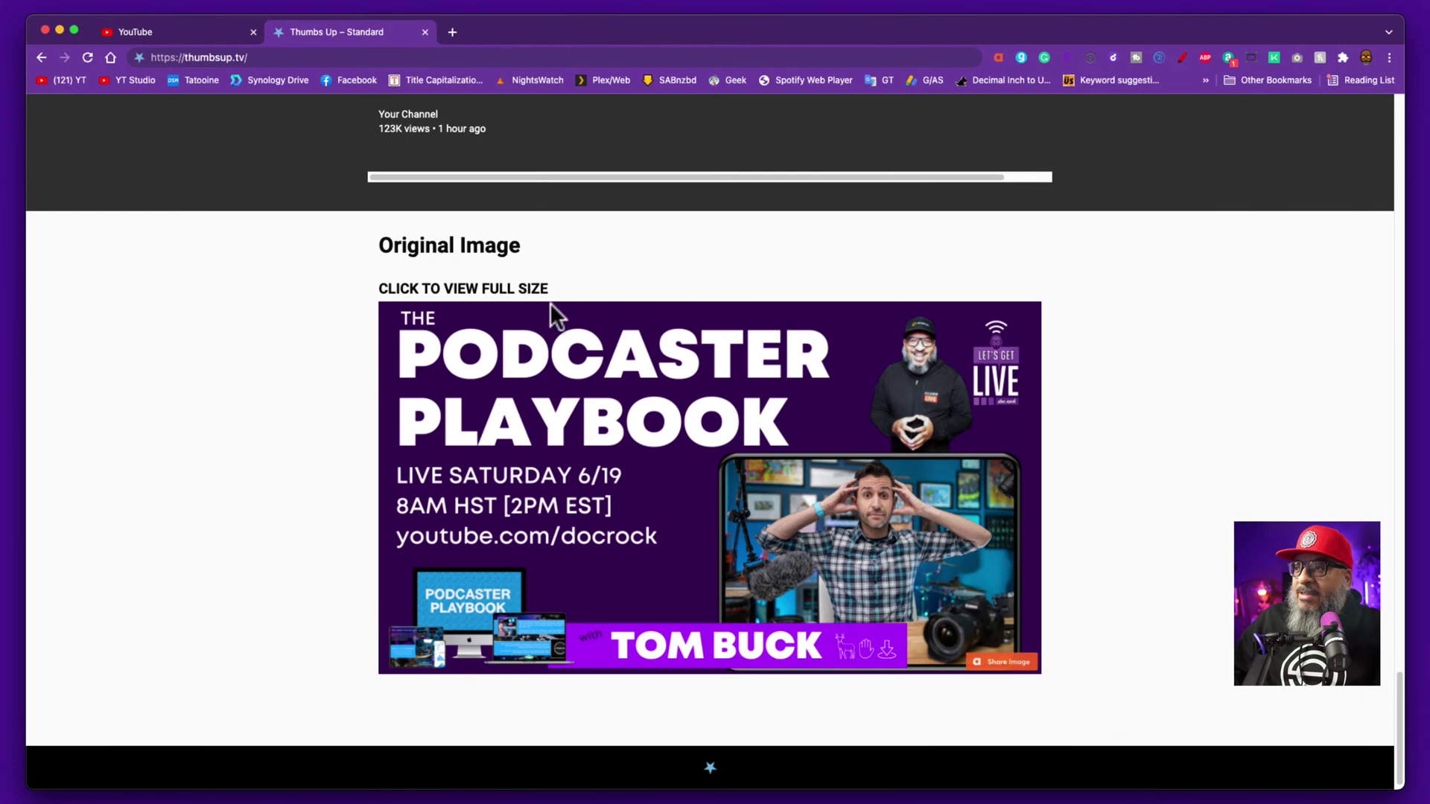
scroll(872, 558, "up", 20)
Upload the Beta Bunch Live Q&A image, dismiss the file-size warning, and review previews to Mobile Column.
scroll(872, 560, "up", 4)
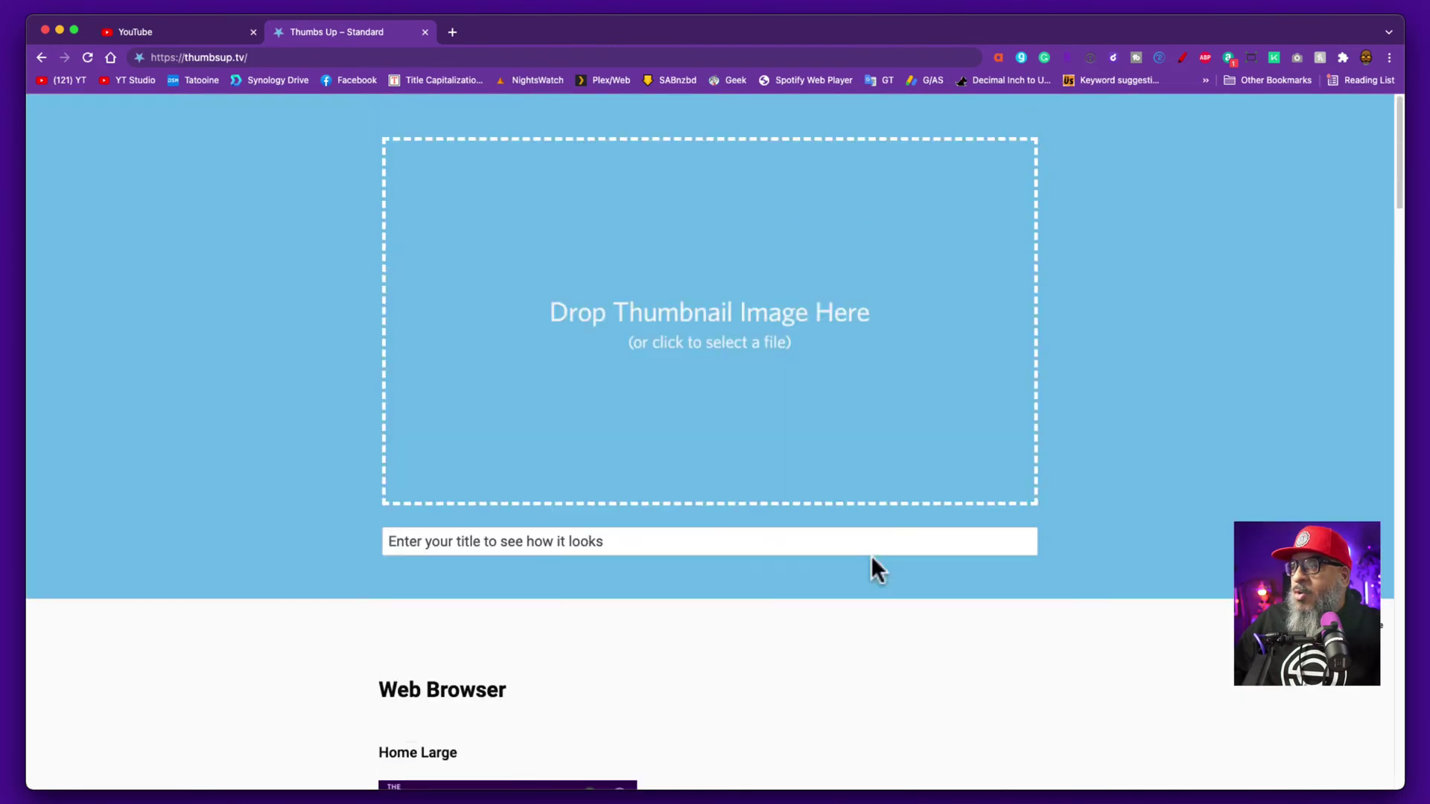
left_click(907, 417)
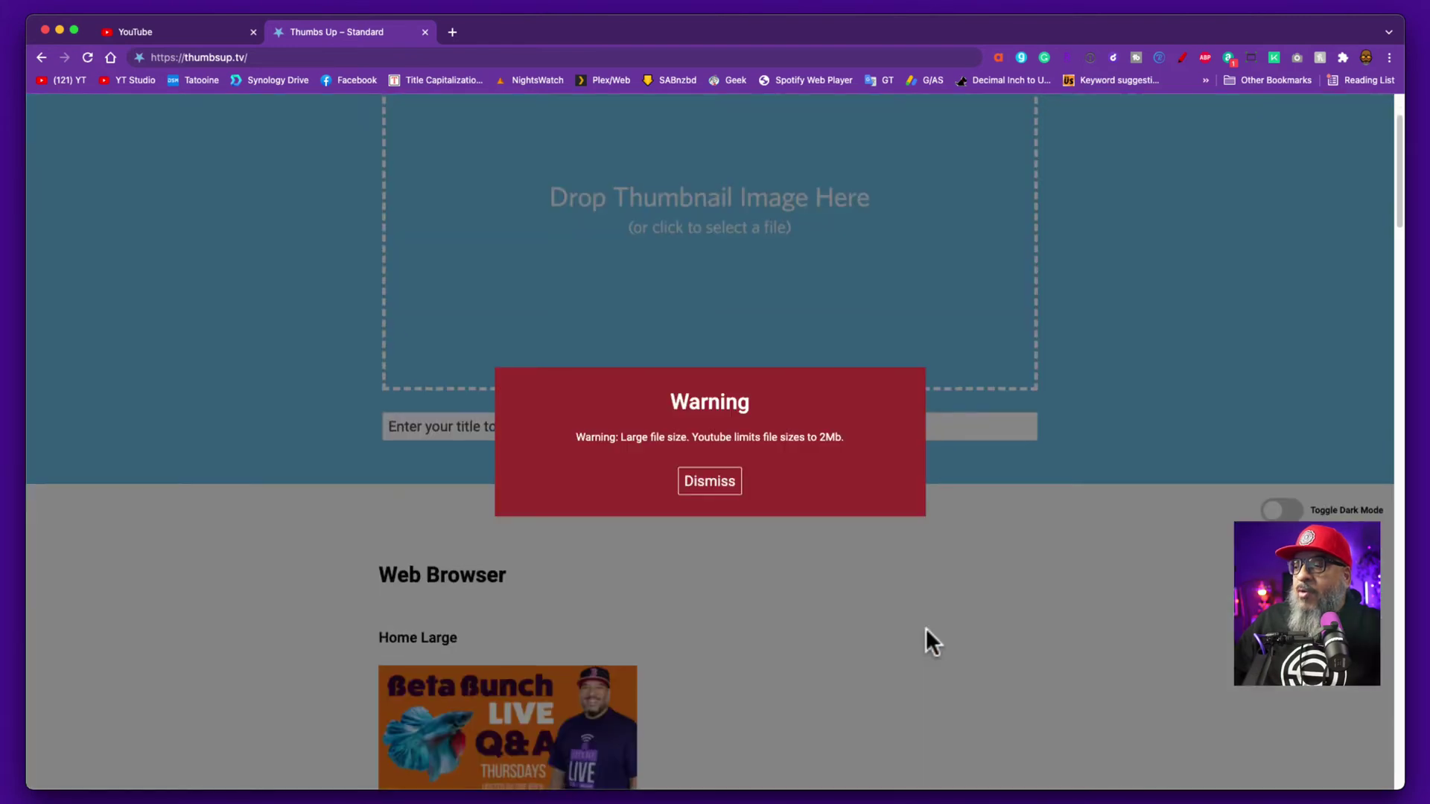
left_click(721, 497)
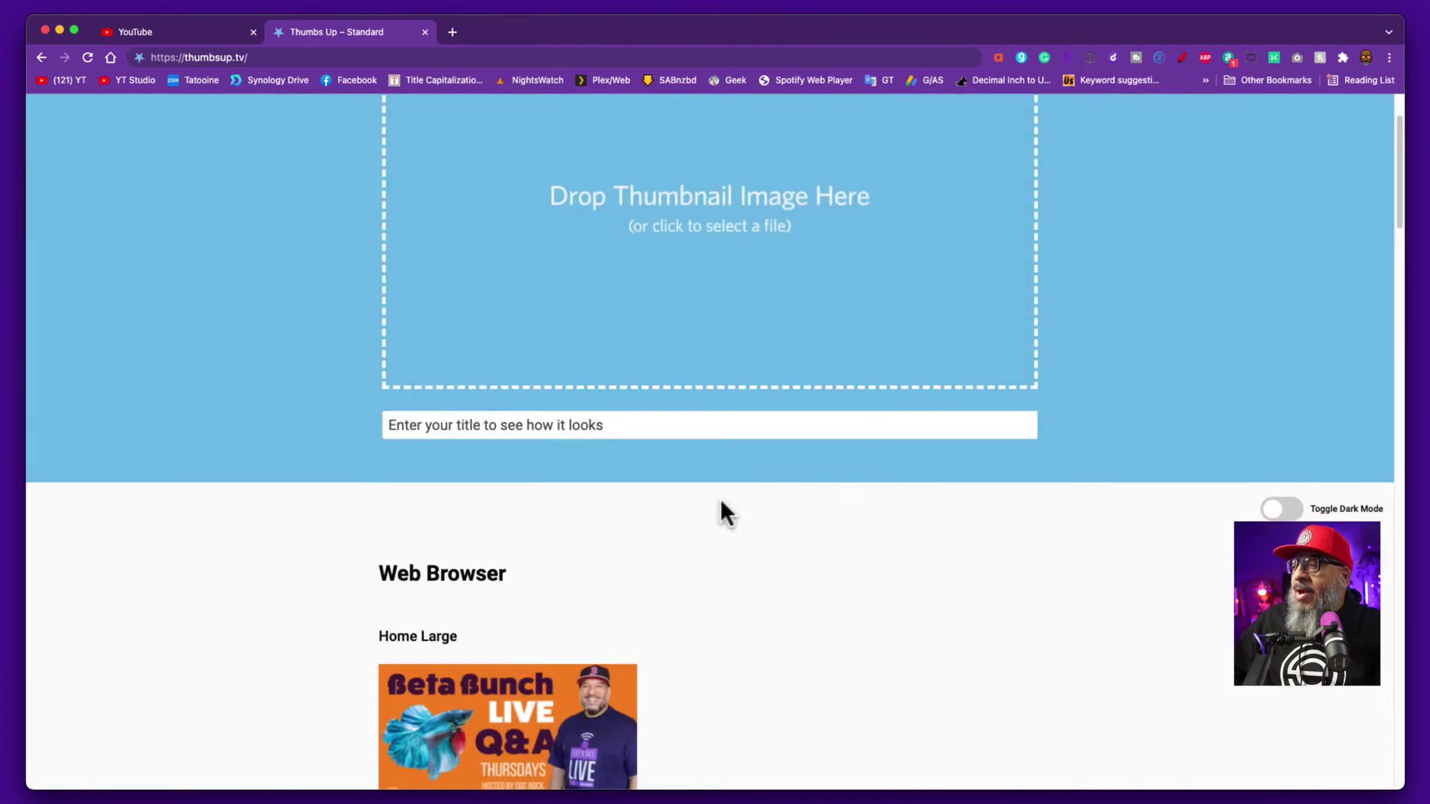
scroll(790, 581, "down", 5)
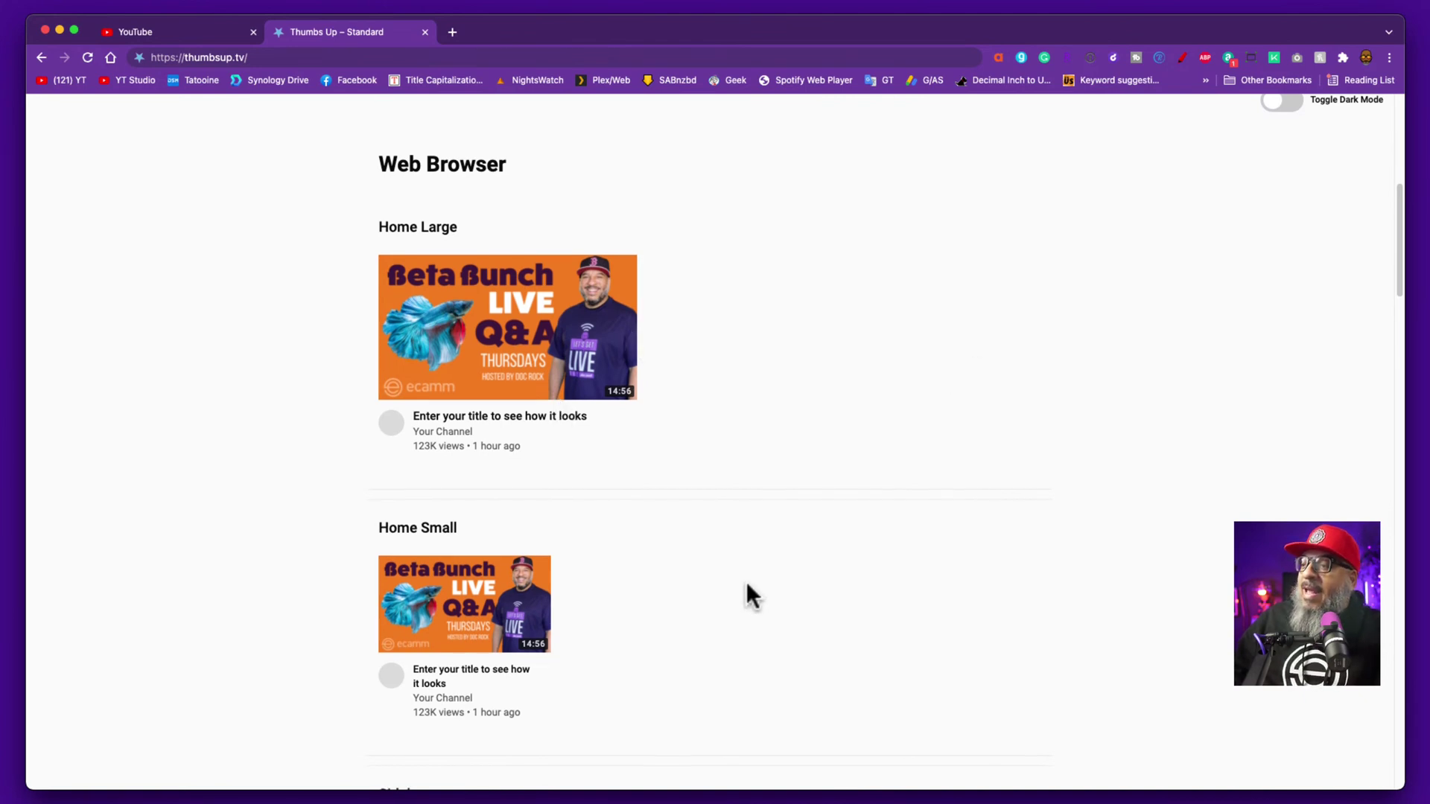
scroll(746, 582, "down", 8)
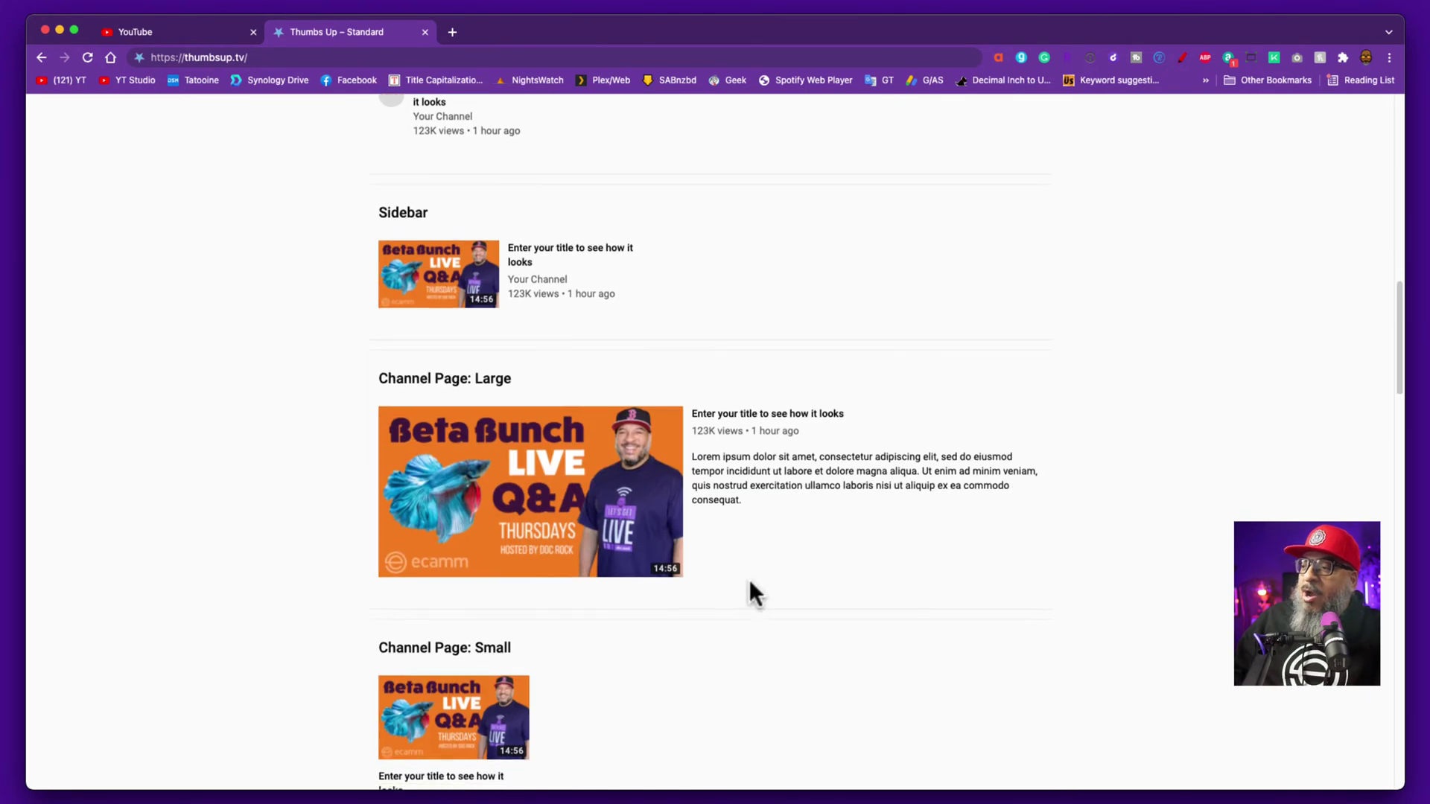
scroll(749, 580, "down", 1)
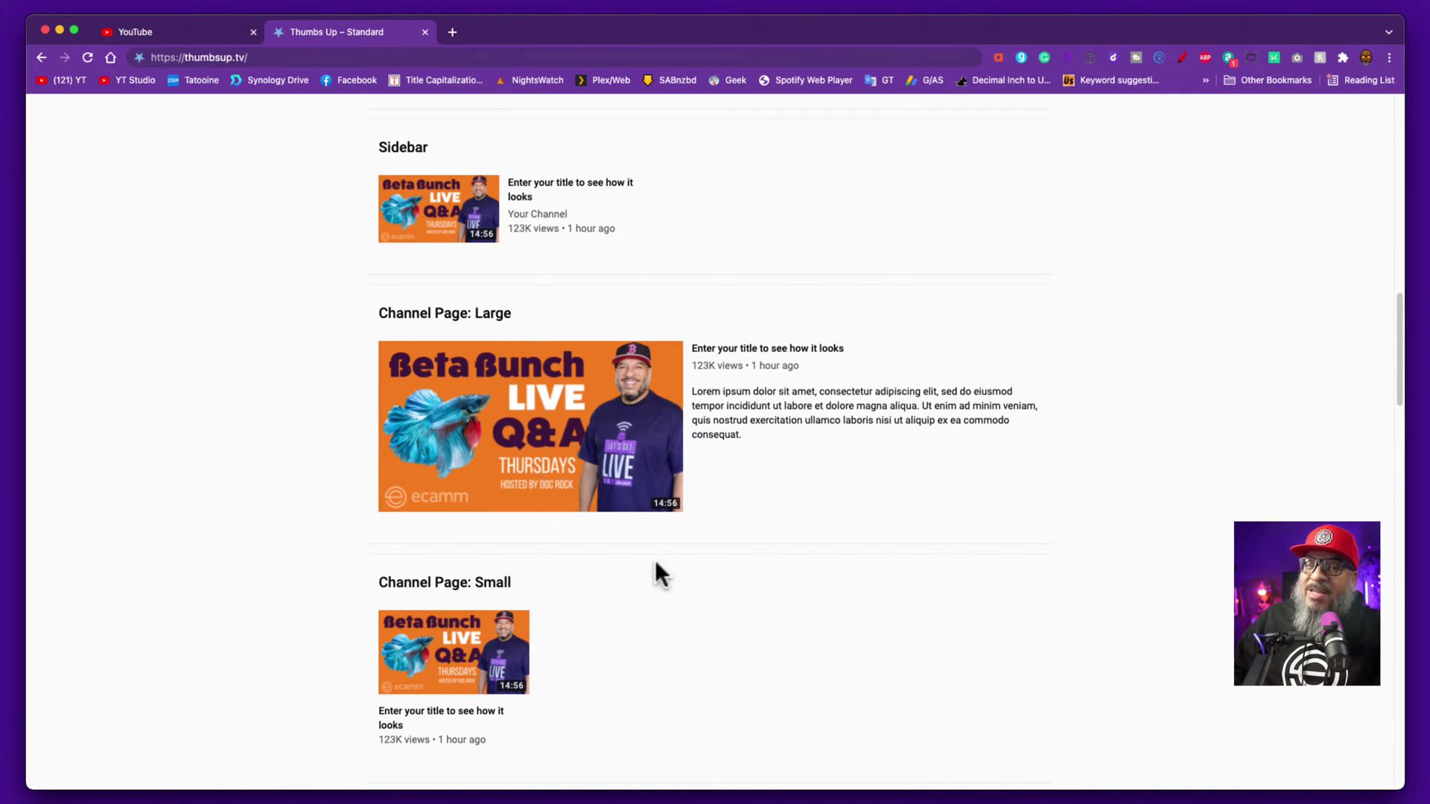
scroll(653, 558, "down", 18)
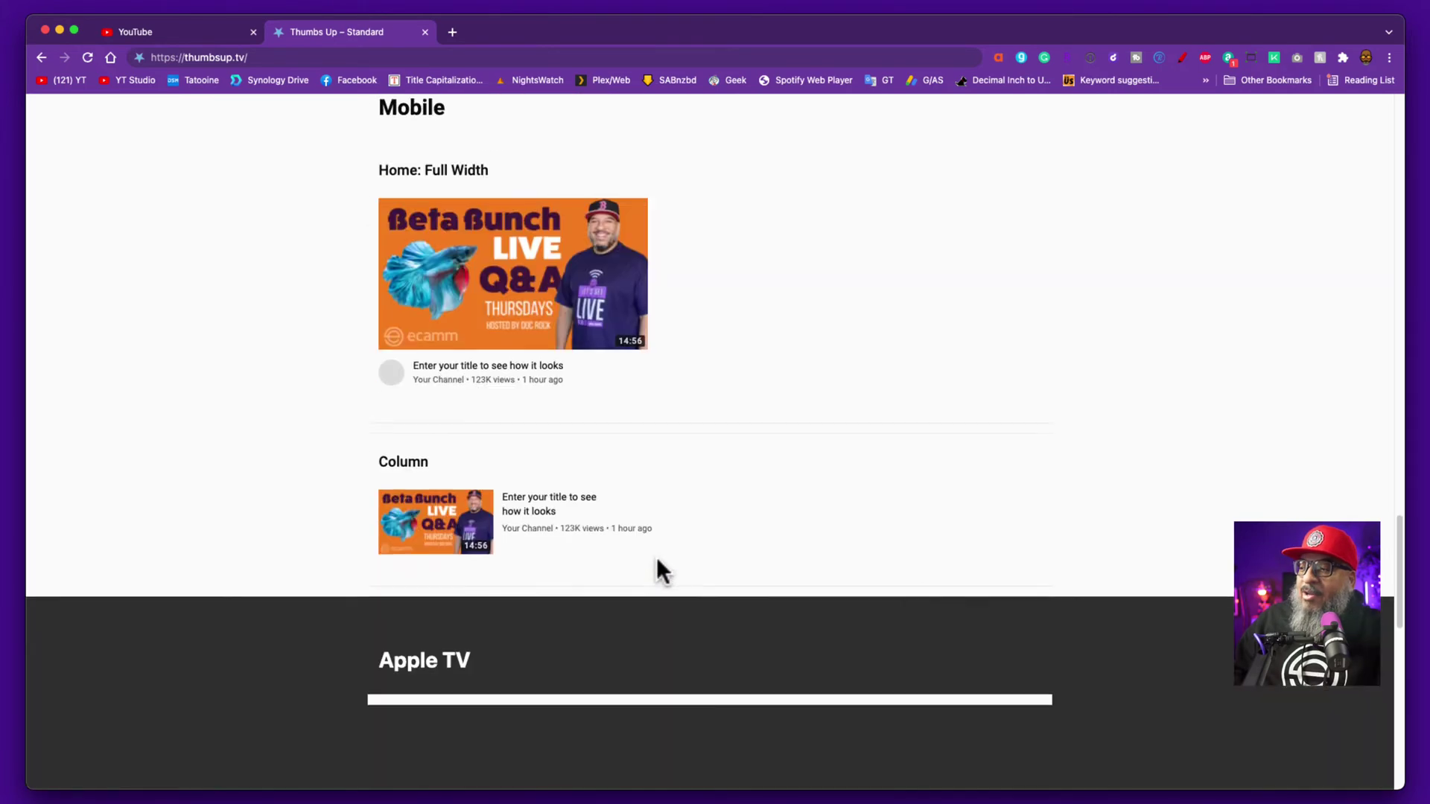
scroll(657, 559, "down", 13)
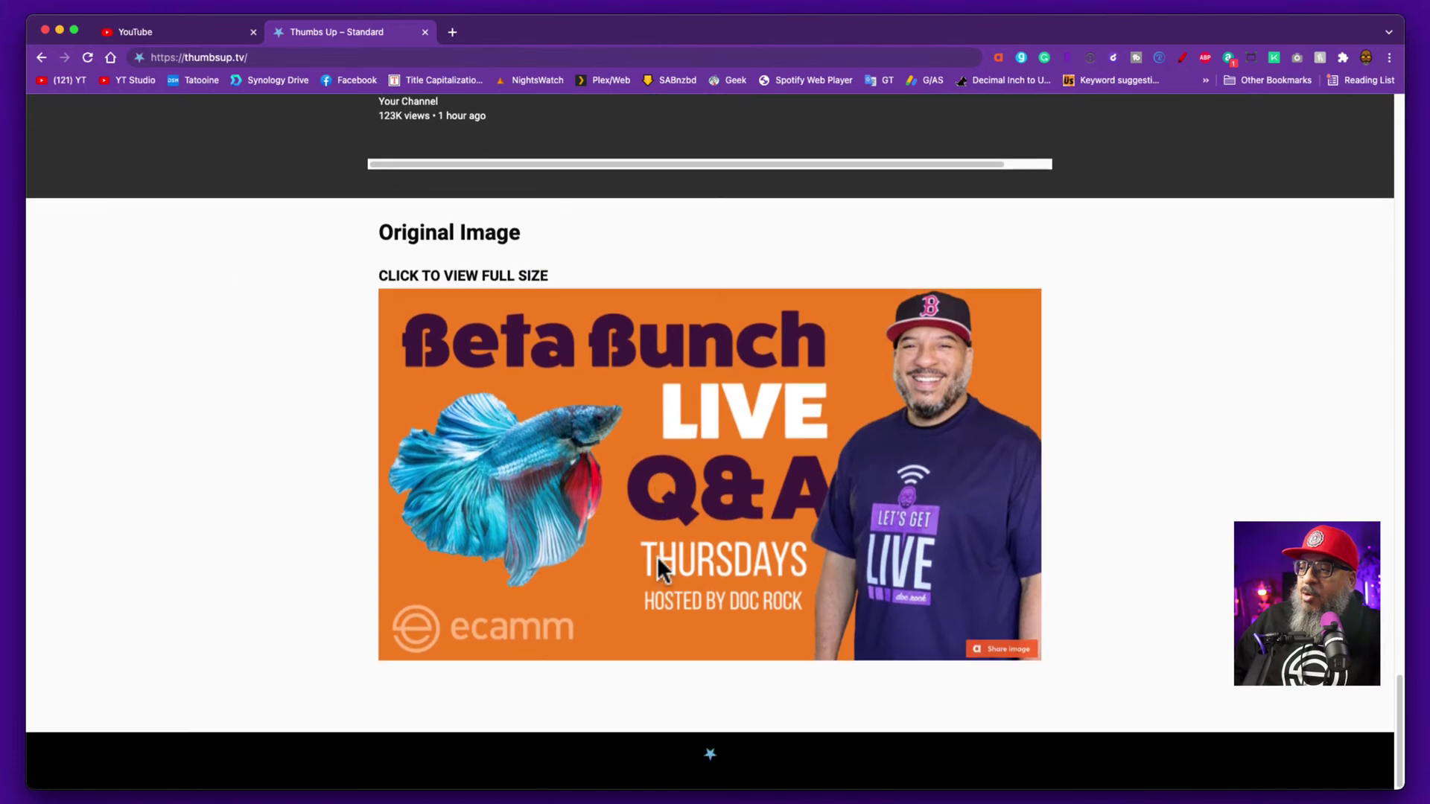
key("Home")
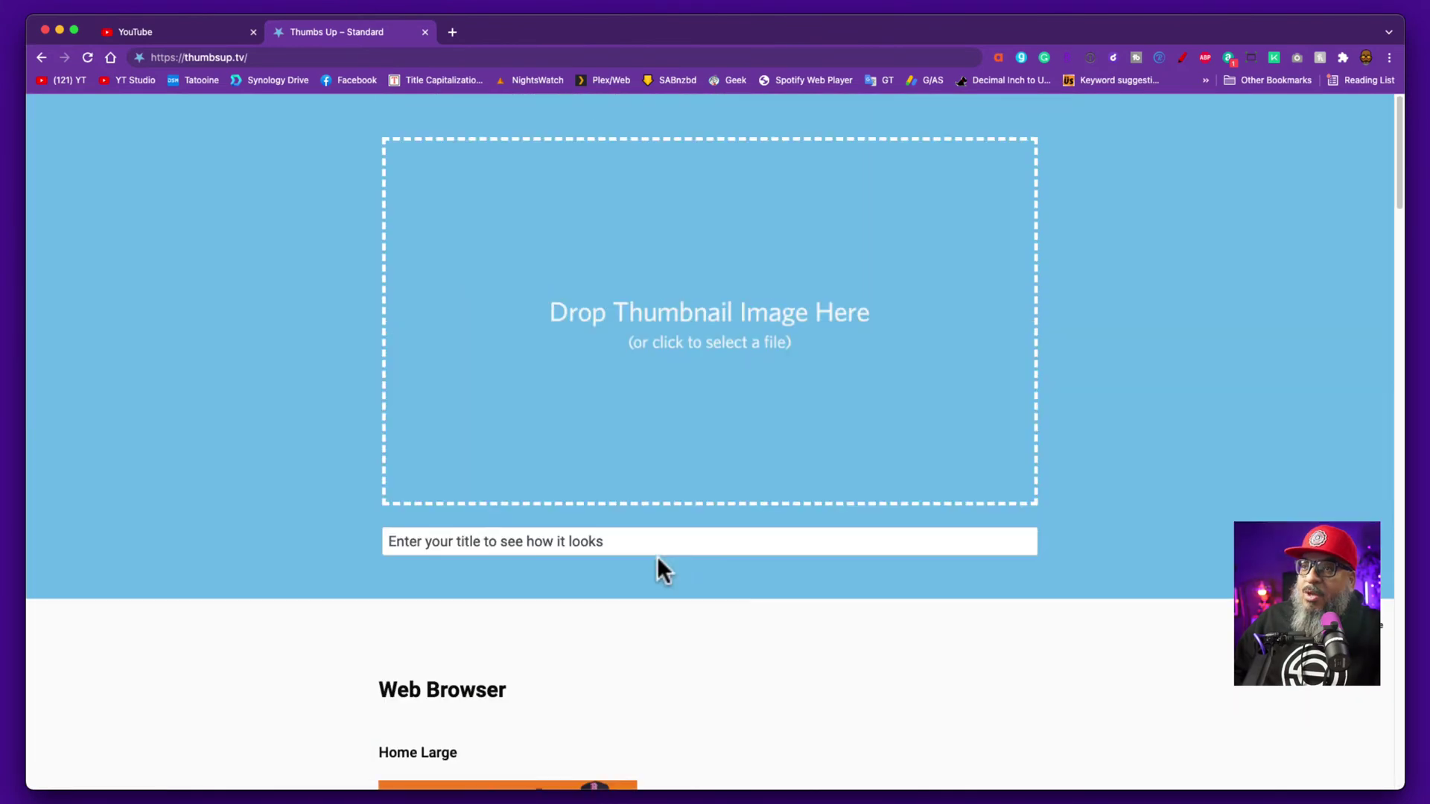